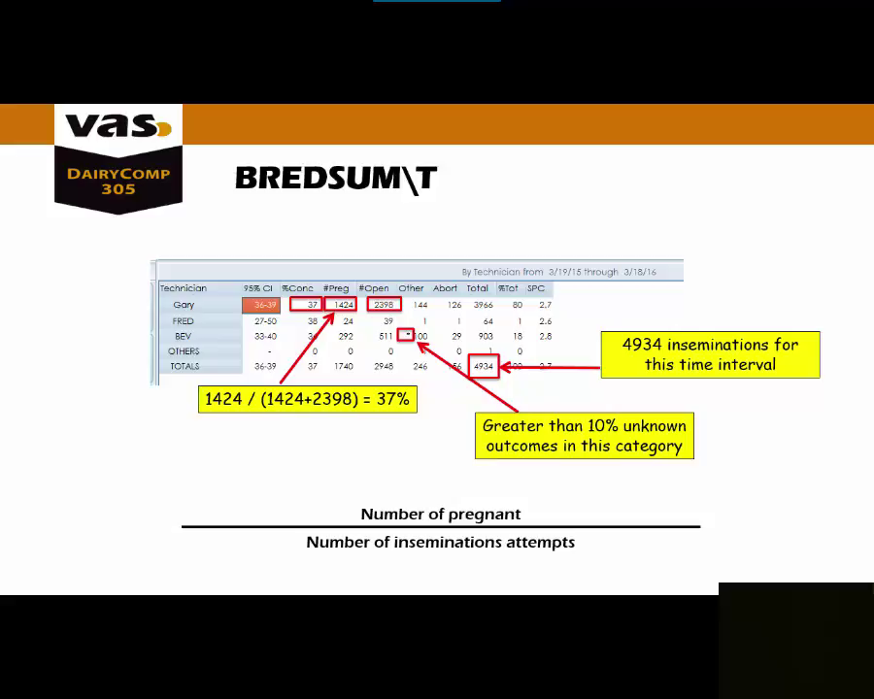
key("Right")
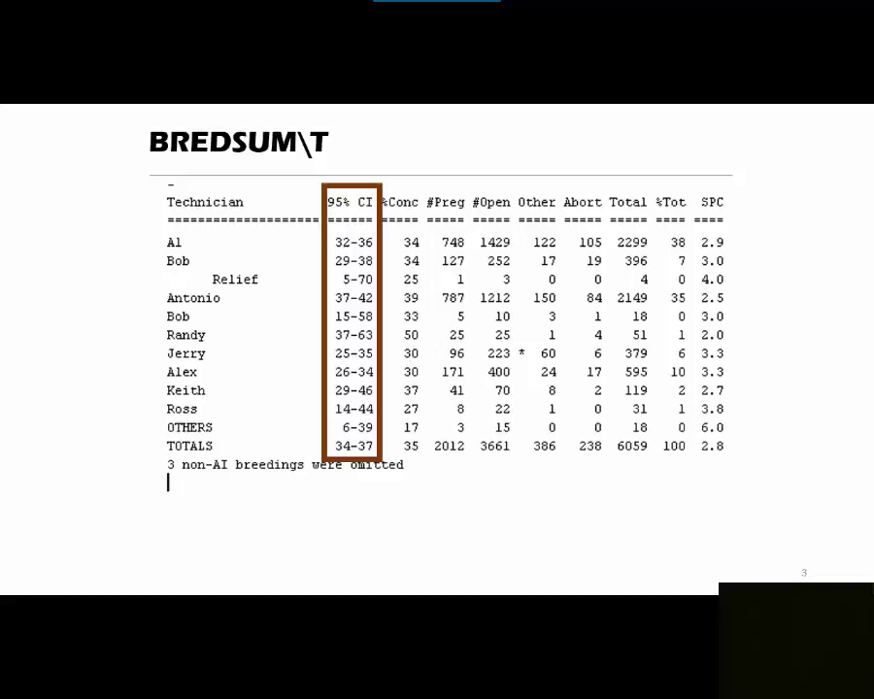
key("Right")
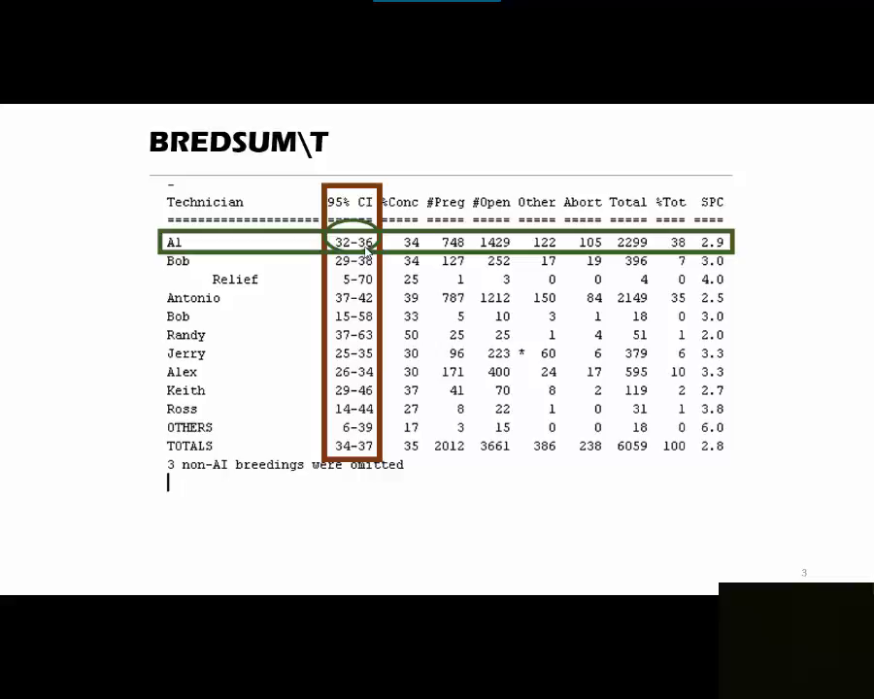
key("Right")
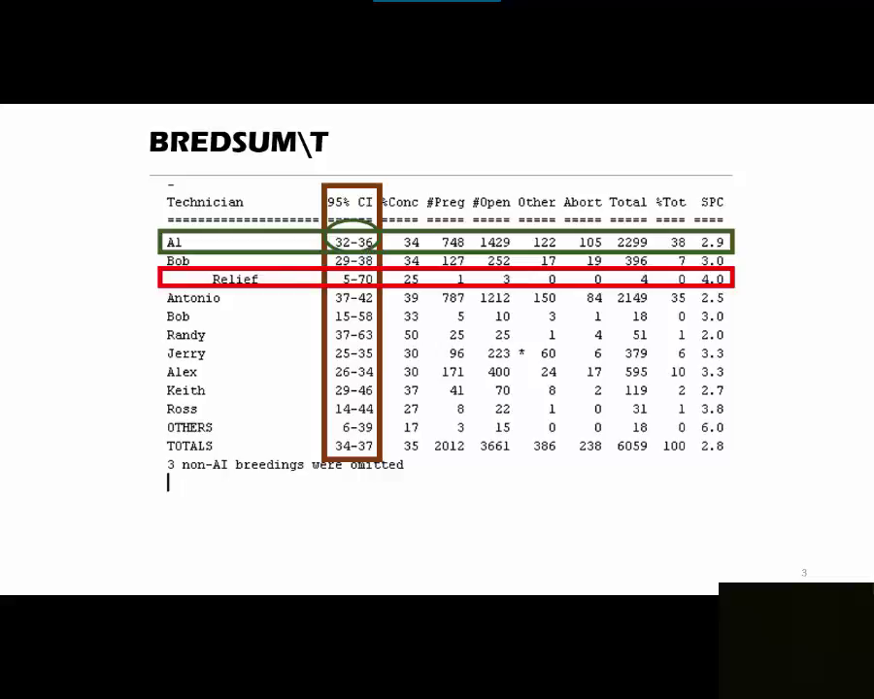
key("Right")
key("Right")
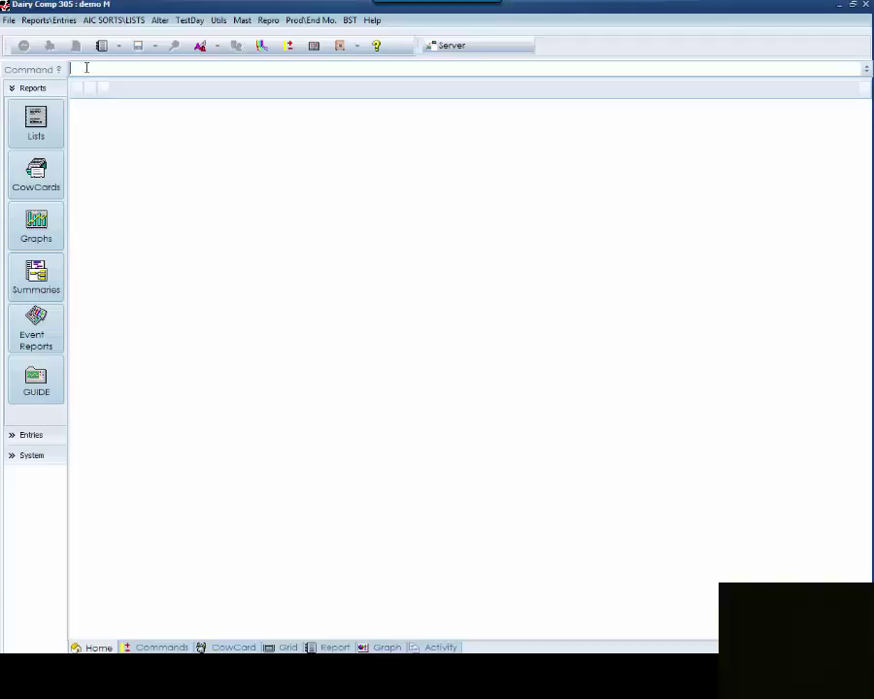
- Run the BREDSUM command and produce the breeding summary by Technician
type("bredsum")
key("Return")
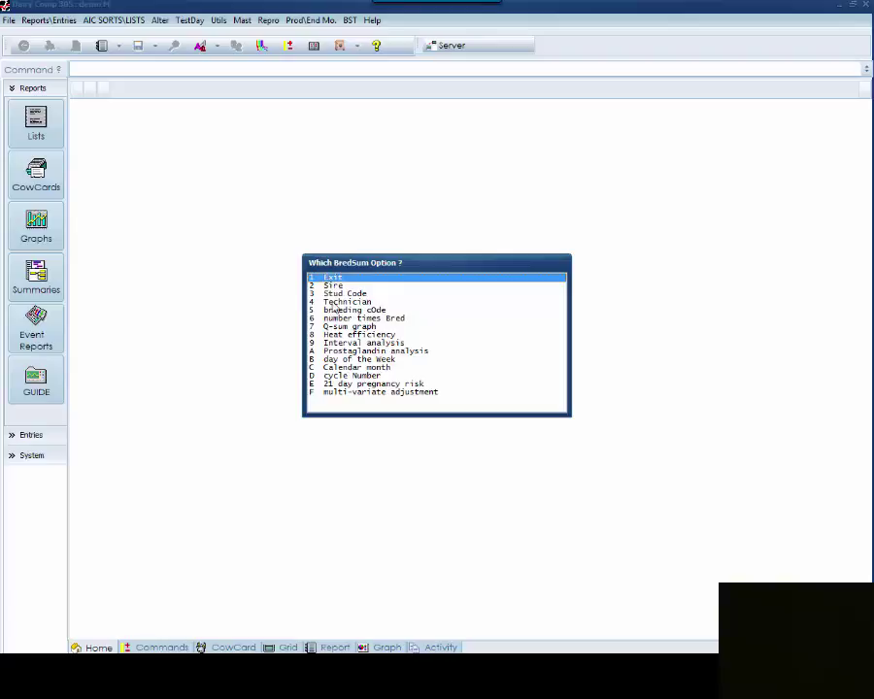
left_click(334, 305)
left_click(336, 306)
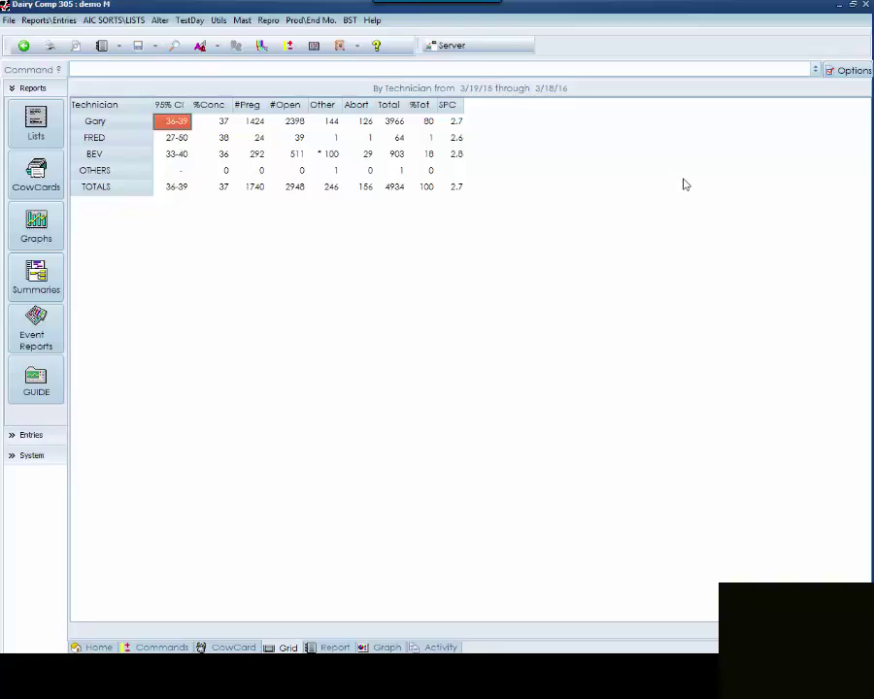
- Regroup the breeding summary by Times Bred, then reopen the report options
left_click(848, 73)
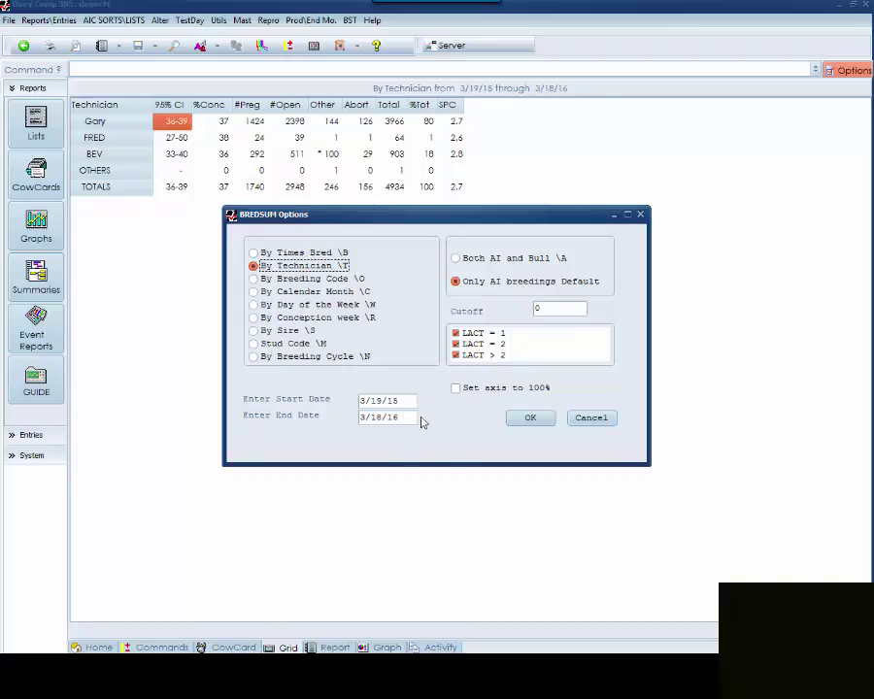
left_click(253, 254)
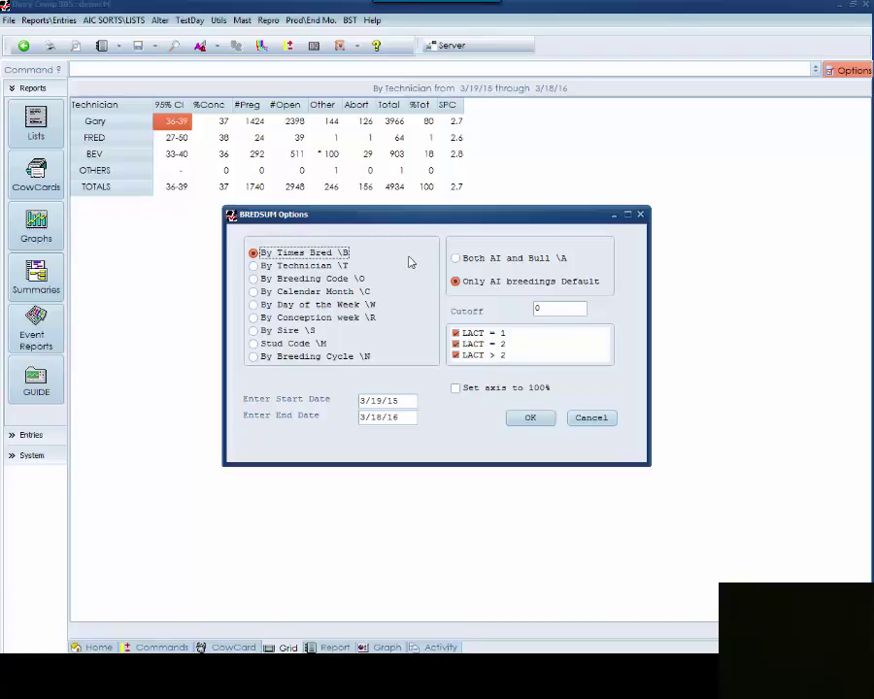
left_click(530, 419)
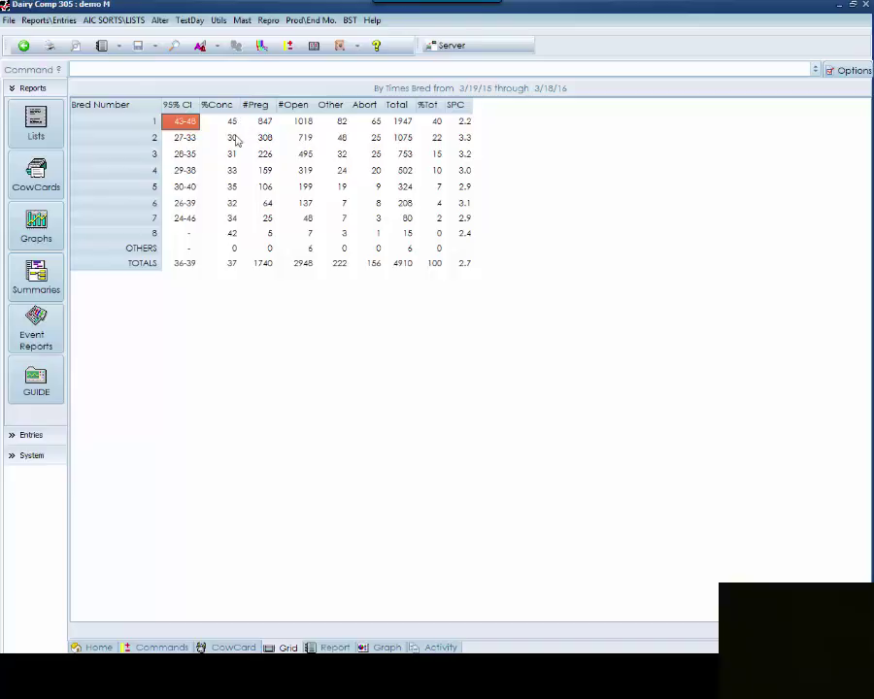
left_click(845, 70)
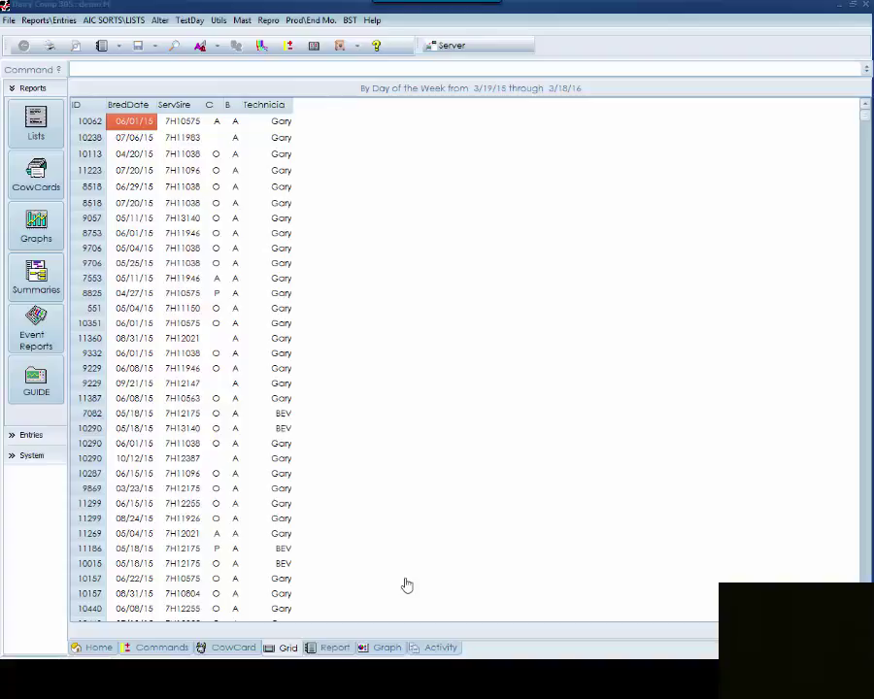
- Run BREDSUM\OTX to break the breeding summary down into technician by breeding code
left_click(111, 68)
type("bredsum")
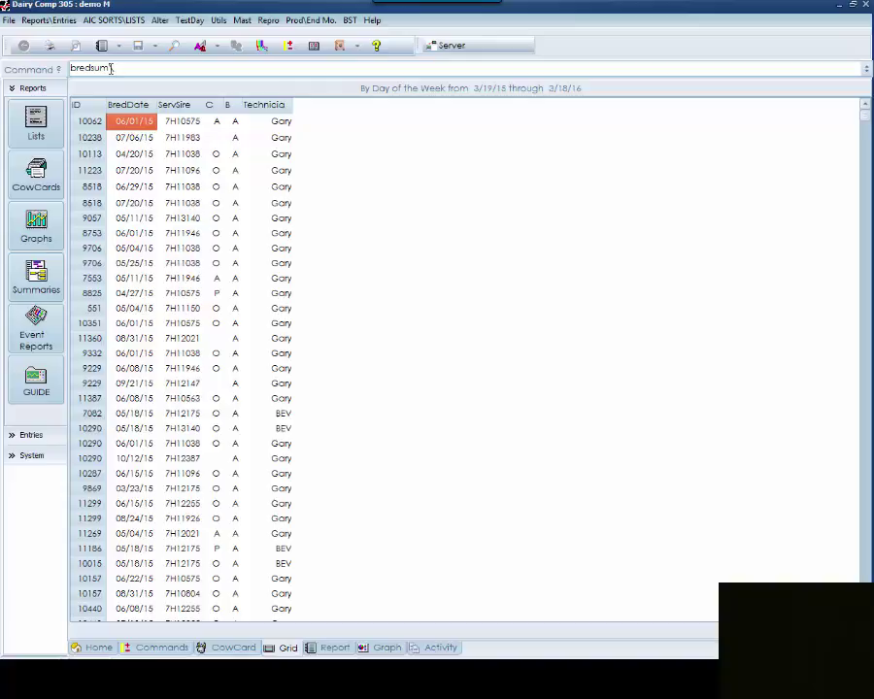
type("\\ofx")
key("Return")
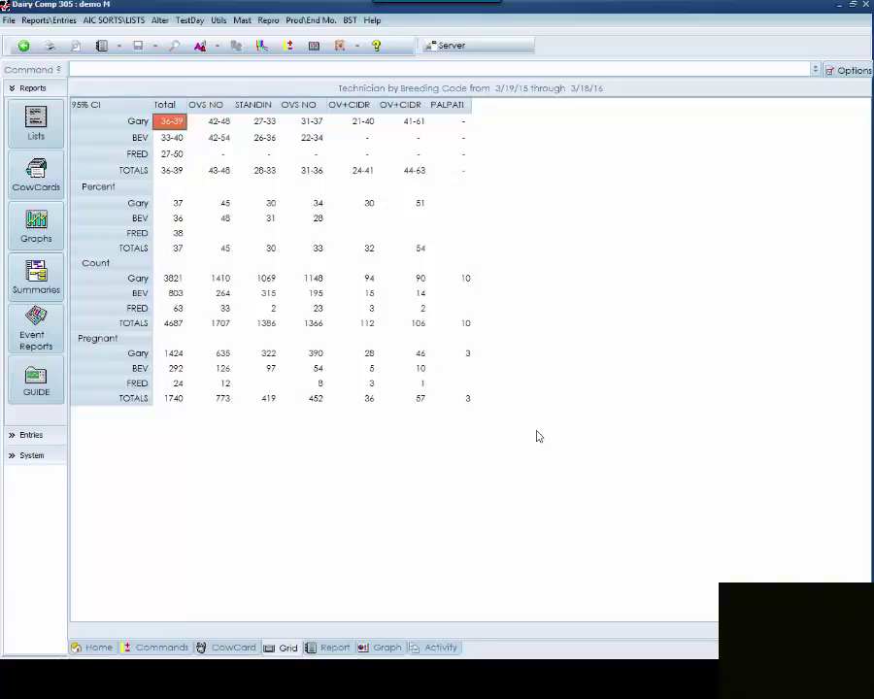
- Recall the BREDSUM\OTX command, replace its switches with Vbmy, and run it
left_click(136, 67)
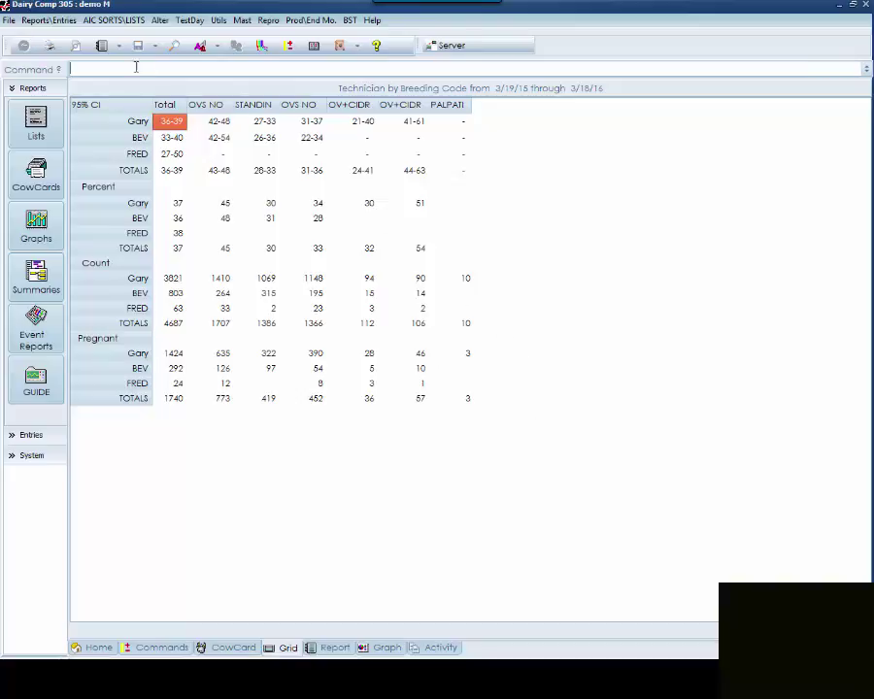
type("BREDSUM\\OTX")
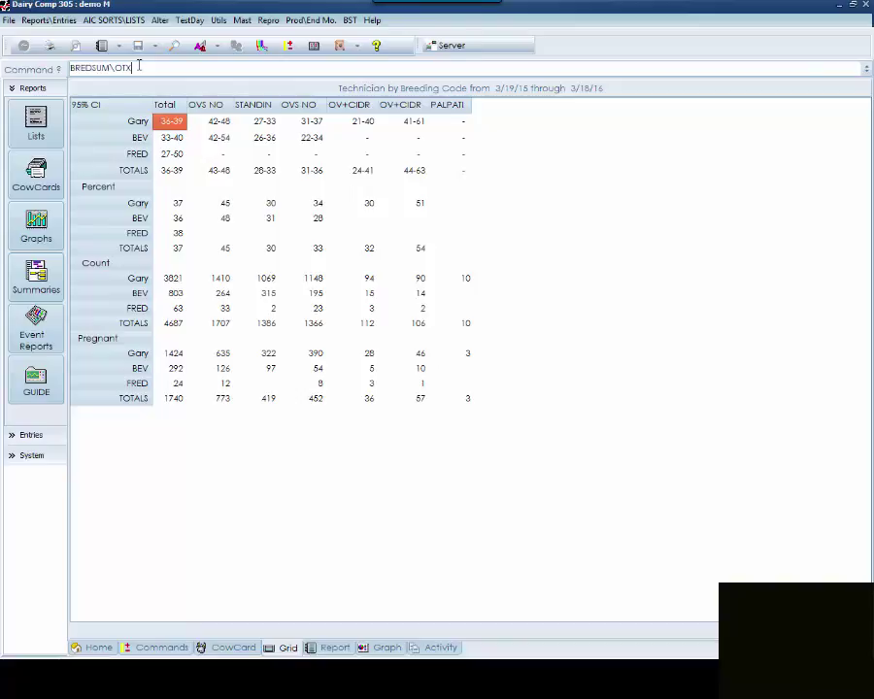
key("BackSpace")
key("BackSpace")
key("BackSpace")
type("V")
type("bmy")
key("Return")
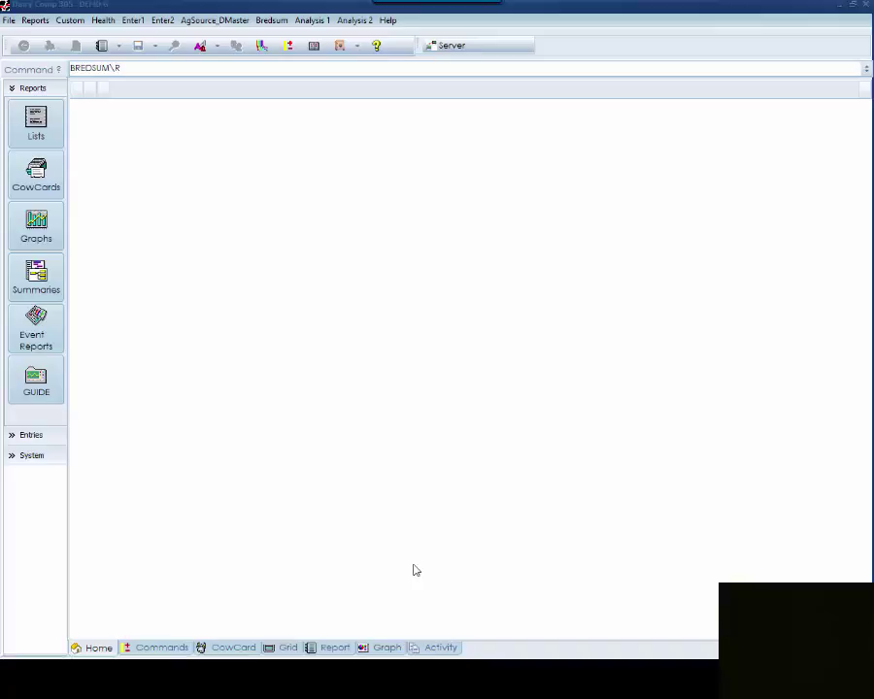
- Run BREDSUM\R to graph conception by week and inspect the details of several bars, including the weeks of 09/03/13, 07/09/13 and 05/07/13
left_click(144, 66)
key("Return")
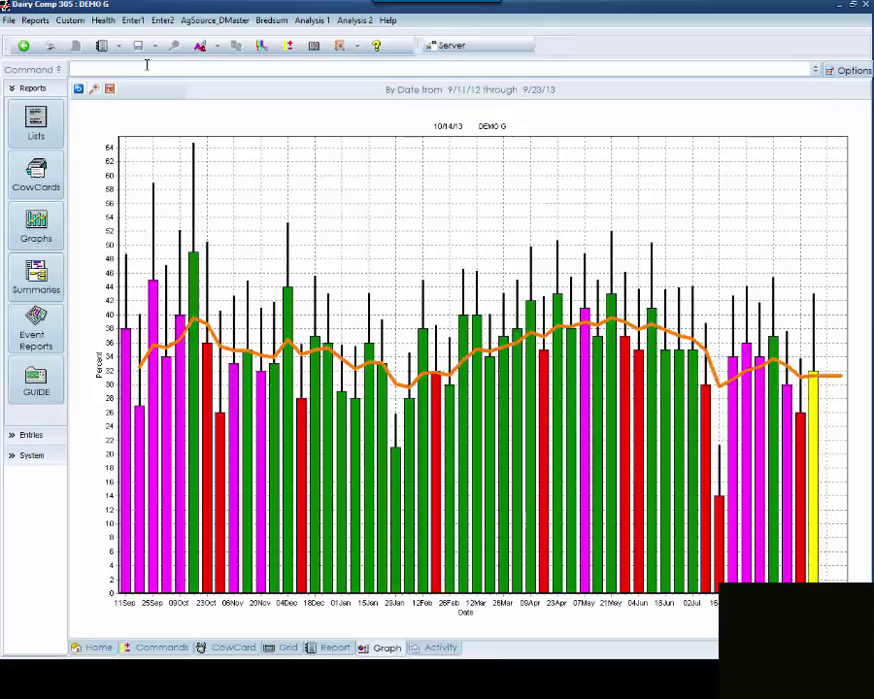
left_click(816, 460)
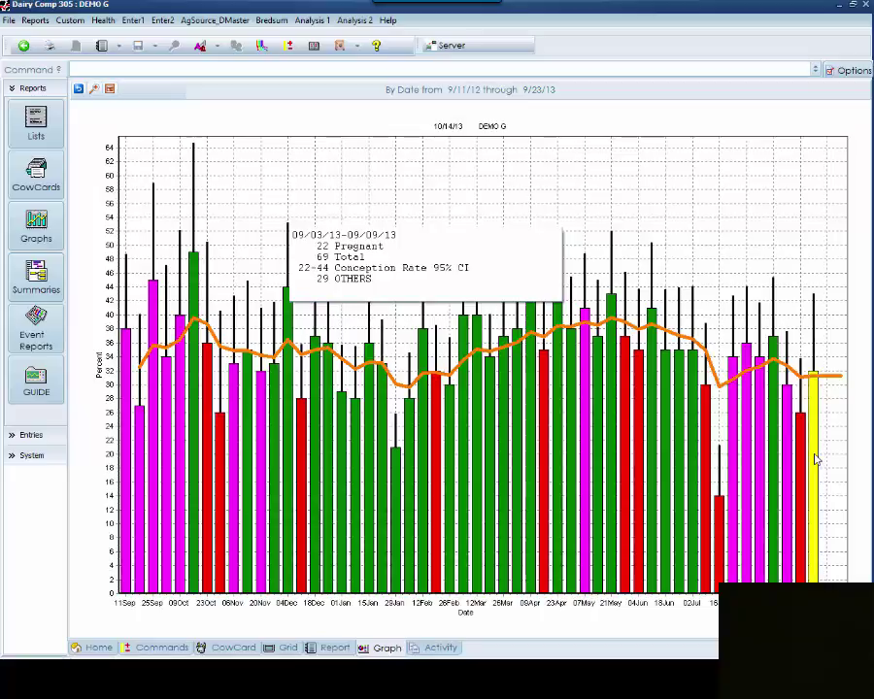
left_click(801, 460)
left_click(708, 442)
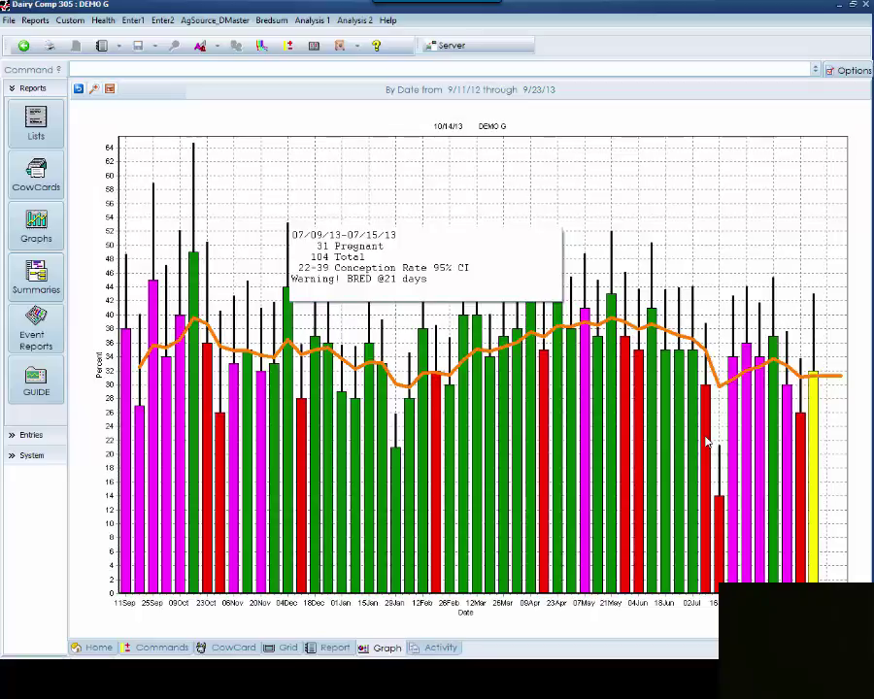
left_click(582, 433)
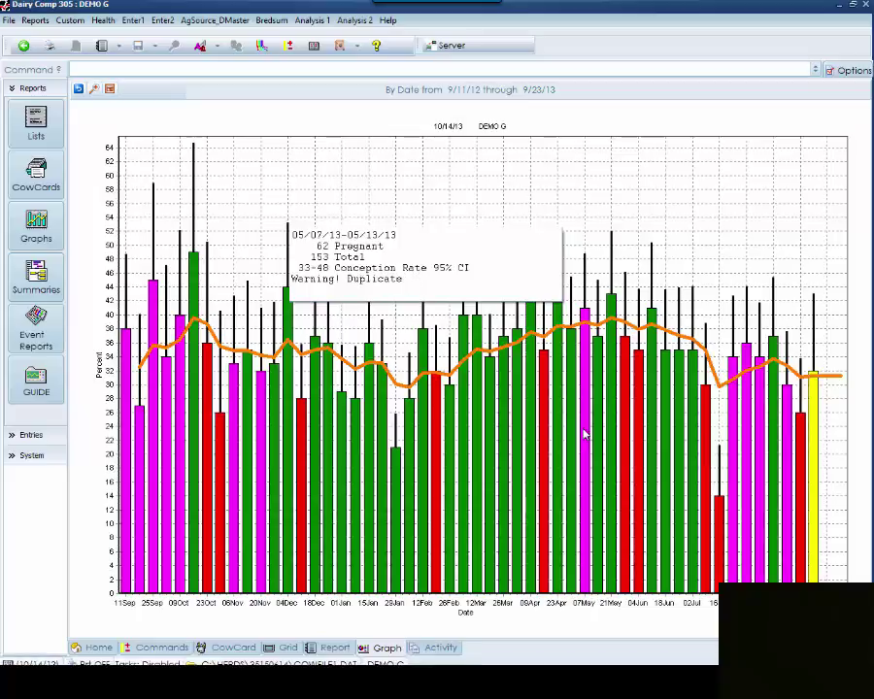